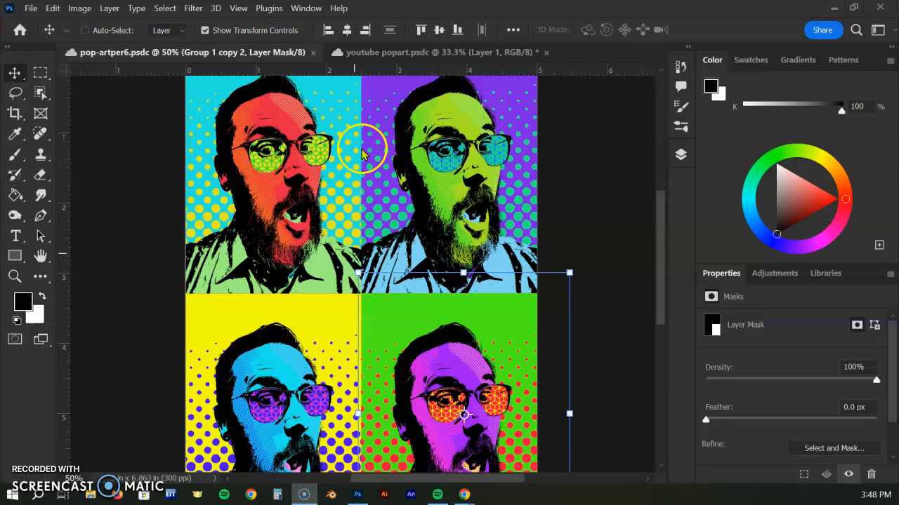
# In the youtube popart document, group all the artwork layers from Layer 1 down to Layer 2.
pyautogui.click(379, 52)
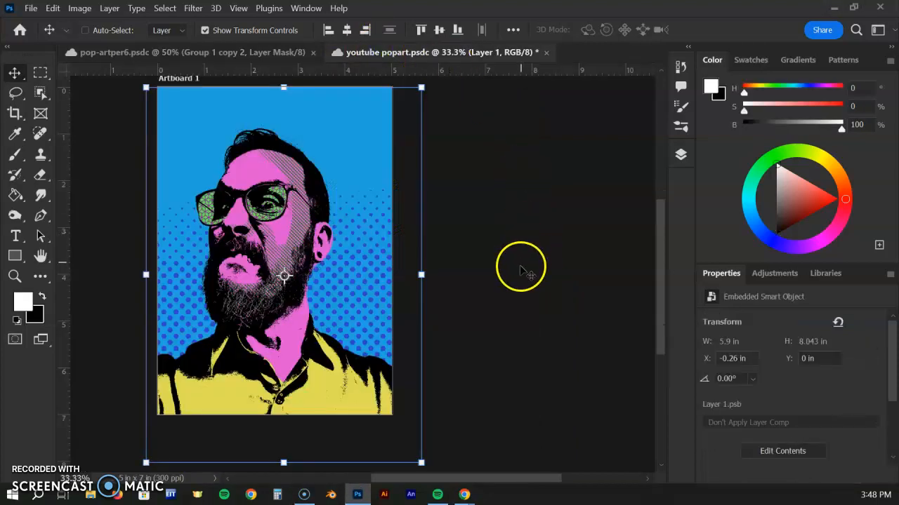
pyautogui.click(680, 156)
pyautogui.scroll(-3, 552, 215)
pyautogui.scroll(3, 548, 215)
pyautogui.click(588, 214)
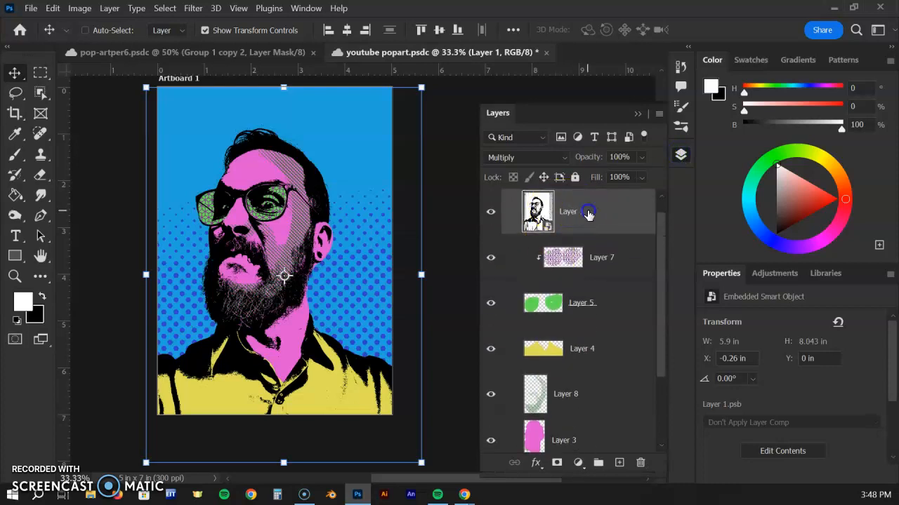
pyautogui.scroll(-5, 587, 217)
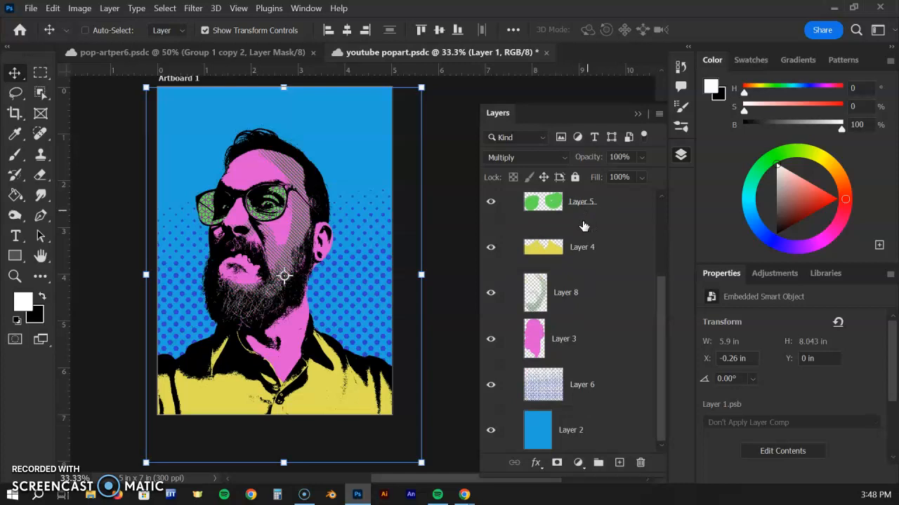
pyautogui.keyDown('shift'); pyautogui.click(580, 434); pyautogui.keyUp('shift')
pyautogui.scroll(2, 594, 375)
pyautogui.scroll(4, 594, 376)
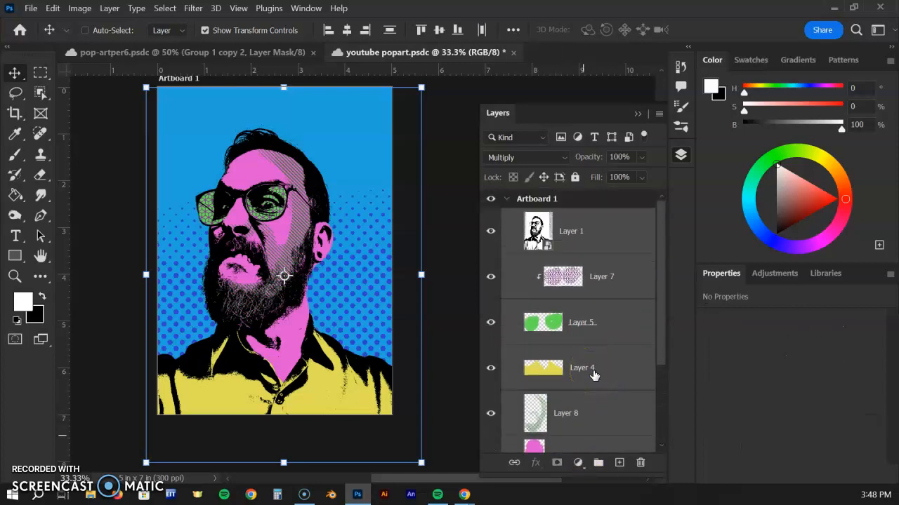
pyautogui.click(599, 464)
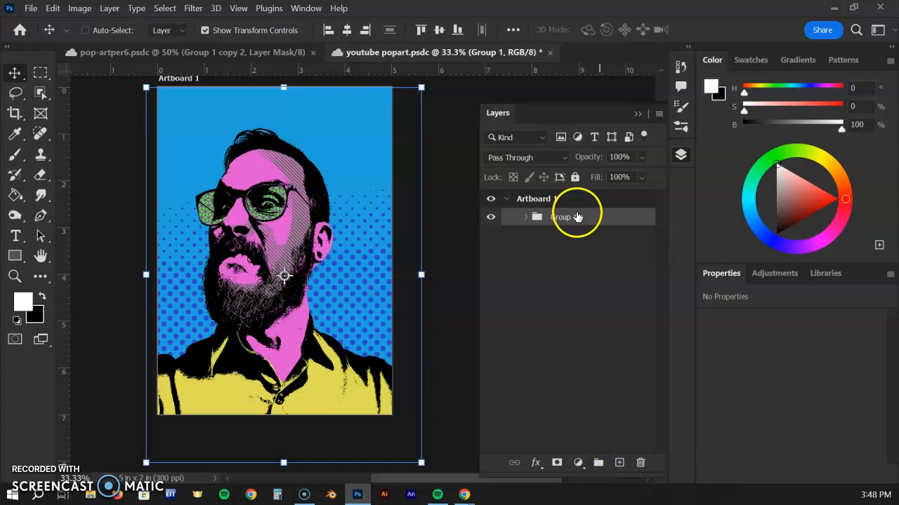
# Check Group 1 by toggling its visibility and inspecting the layers it contains.
pyautogui.click(491, 219)
pyautogui.click(491, 219)
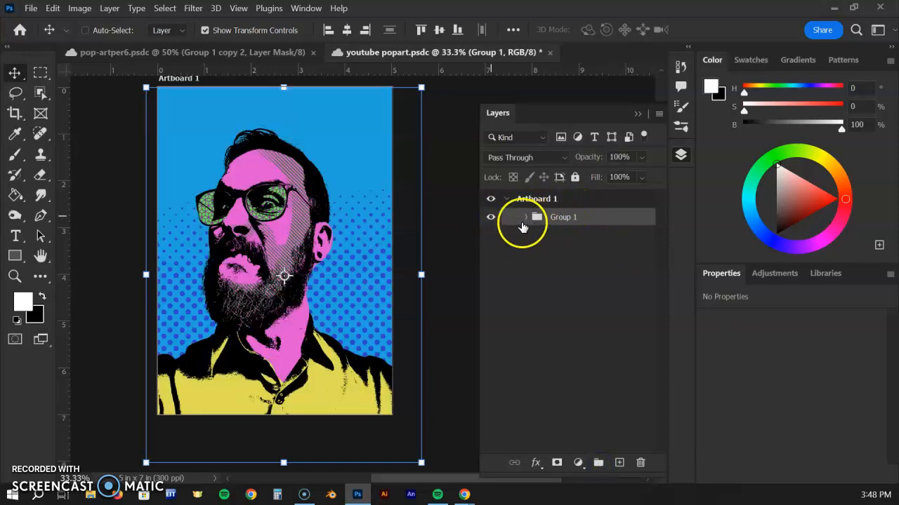
pyautogui.click(525, 219)
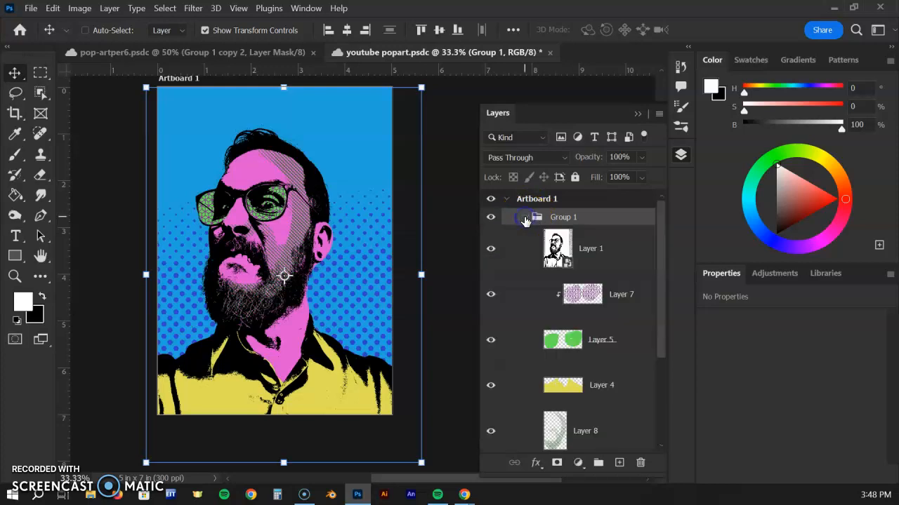
pyautogui.click(525, 219)
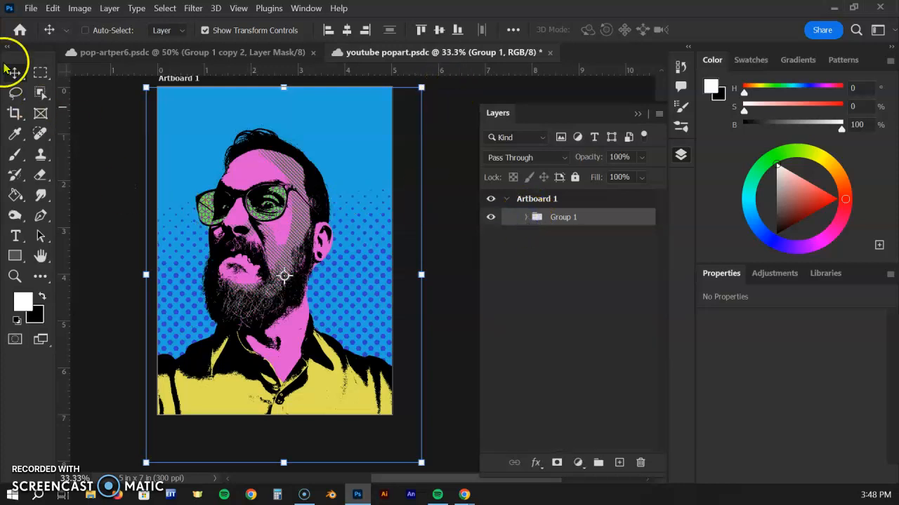
# Try to scale Group 1 down to about 70% toward the artboard's upper-left corner.
pyautogui.moveTo(421, 462); pyautogui.dragTo(339, 349)
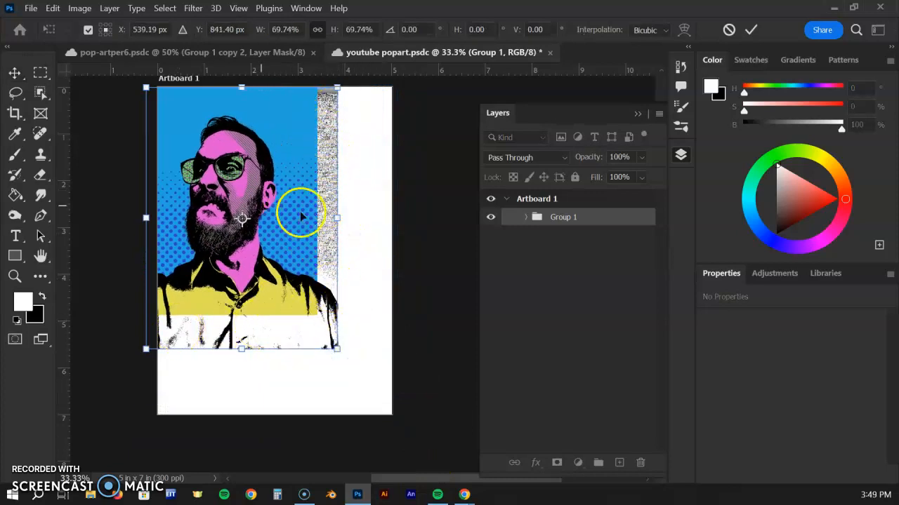
pyautogui.hotkey('ctrl', 'z')
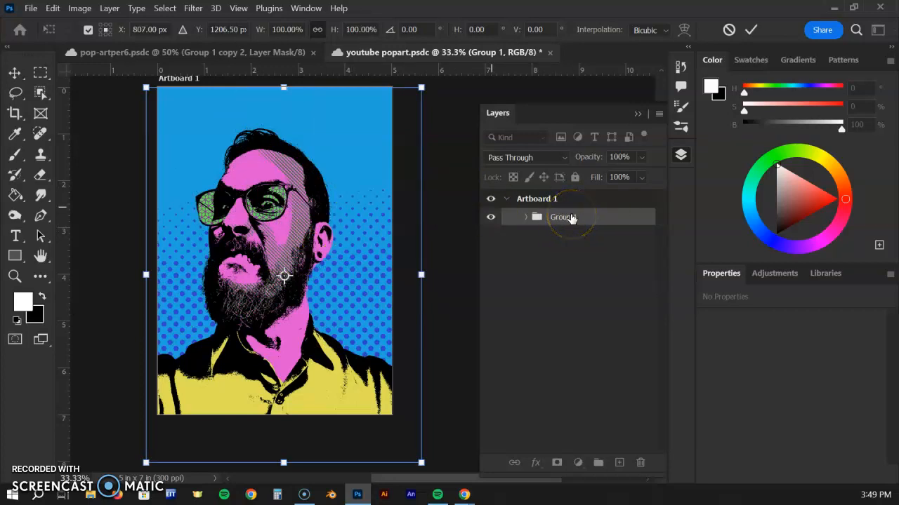
pyautogui.press('Return')
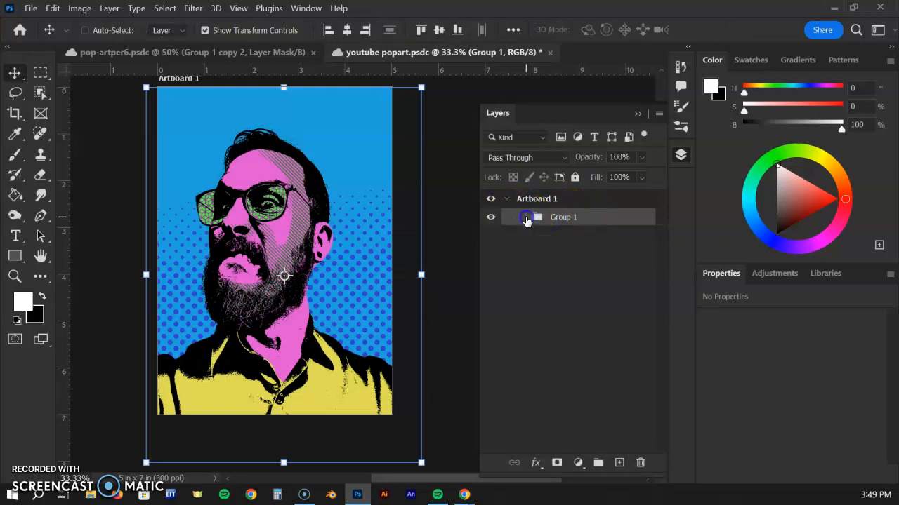
# Select the whole artboard area and add it as a layer mask to Group 1.
pyautogui.click(525, 217)
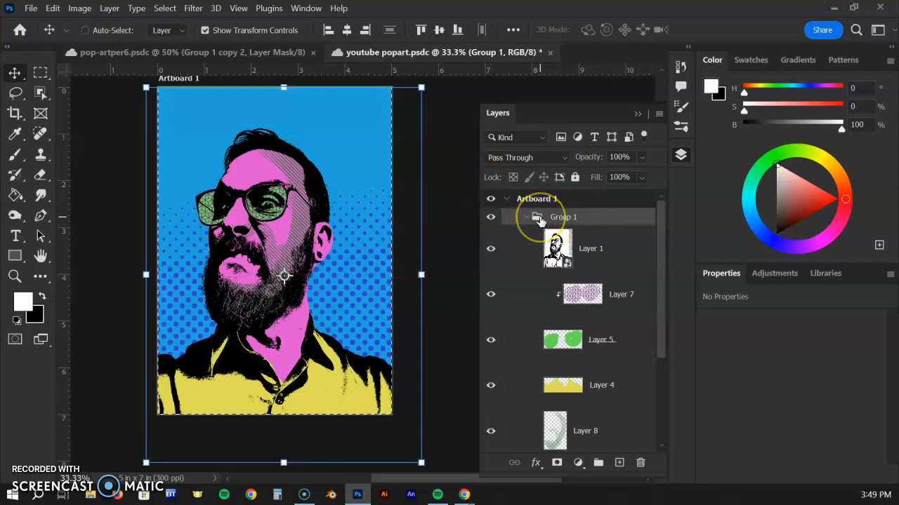
pyautogui.click(558, 464)
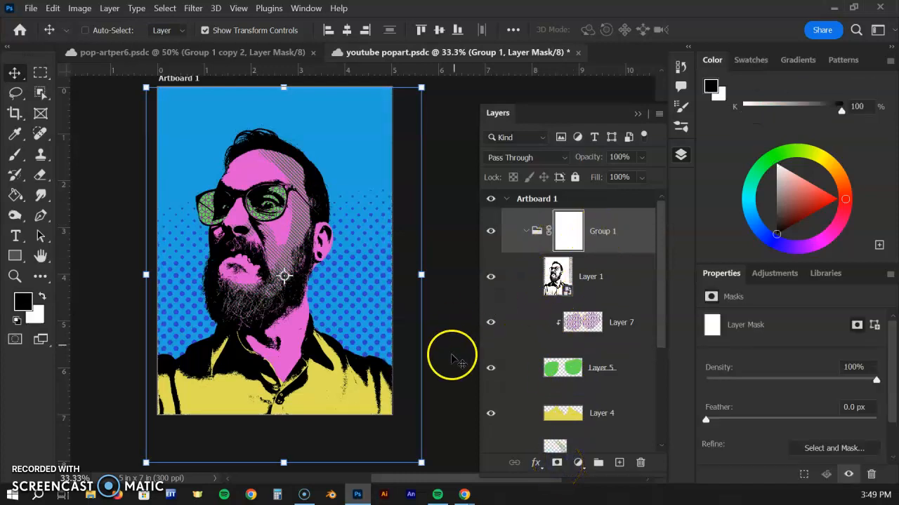
# Try to scale the masked Group 1 down to about 68% toward the artboard's upper-left corner.
pyautogui.click(421, 462)
pyautogui.moveTo(421, 463); pyautogui.dragTo(351, 330)
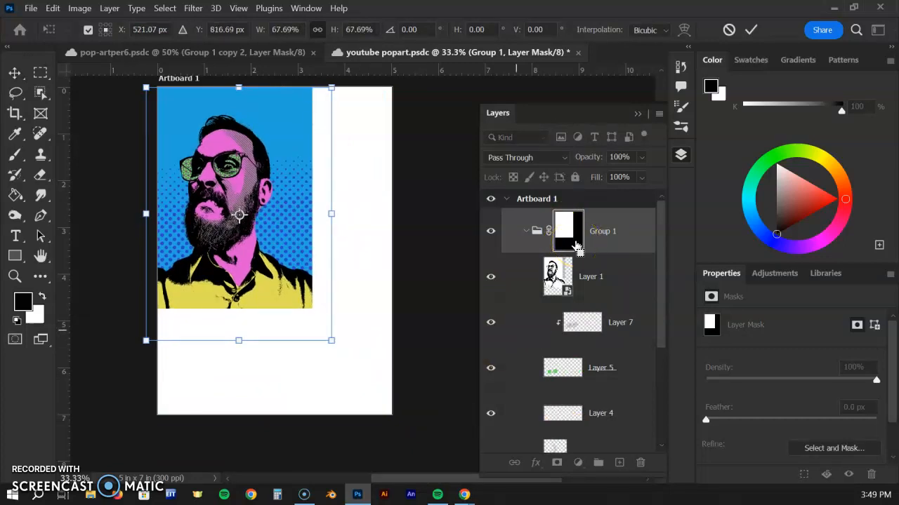
pyautogui.hotkey('ctrl', 'z')
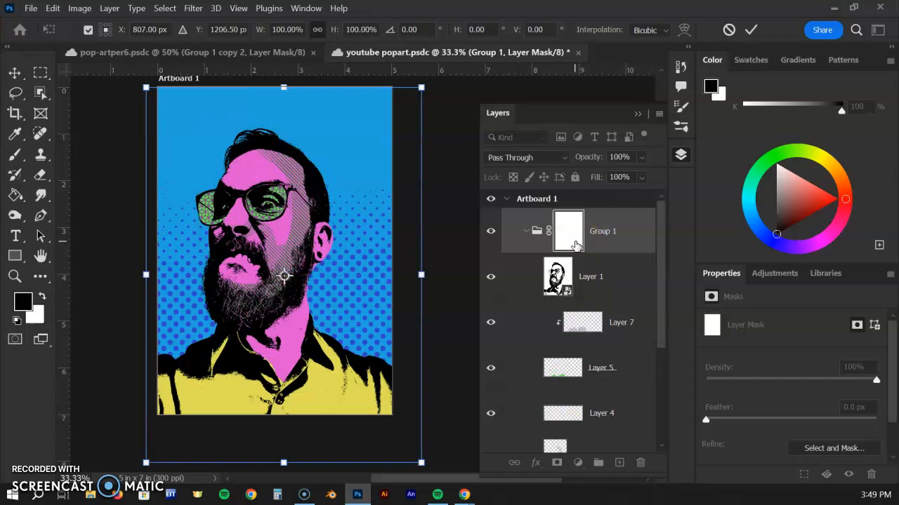
pyautogui.click(527, 231)
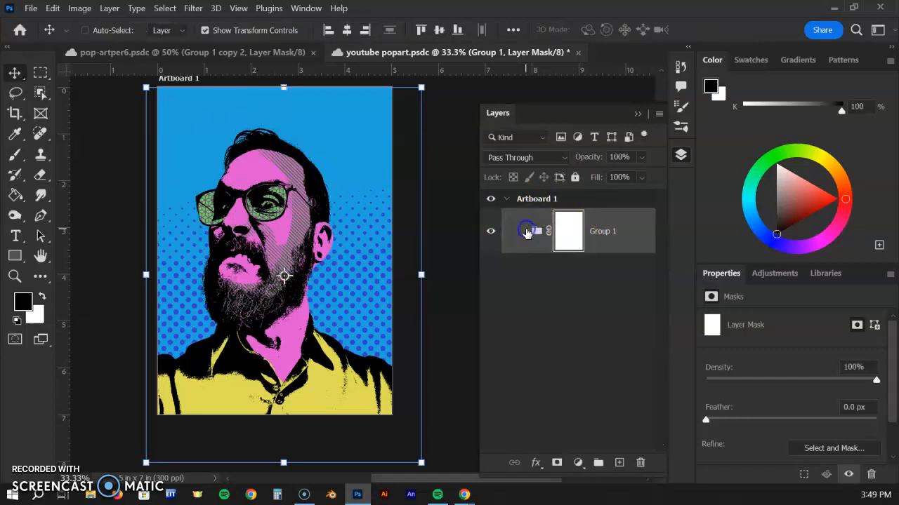
# Duplicate Group 1 within Artboard 1 and name the copy Group 2.
pyautogui.click(602, 231)
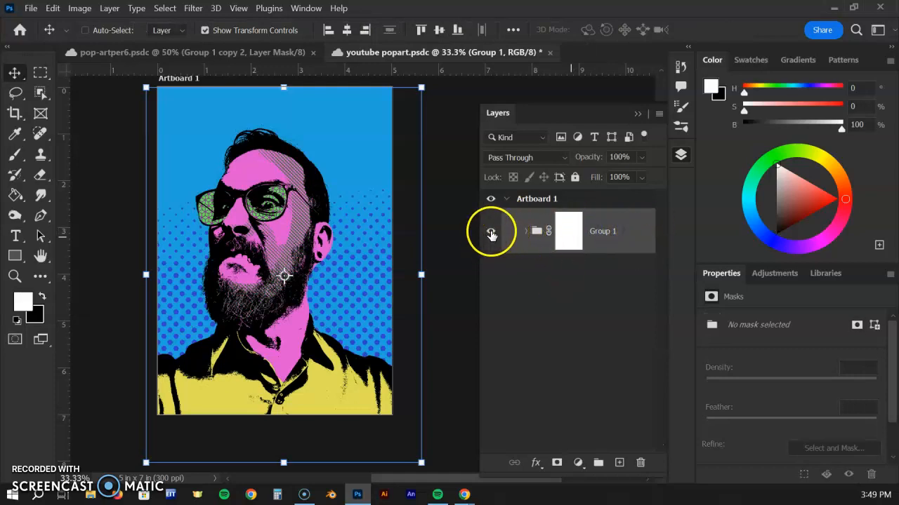
pyautogui.rightClick(620, 233)
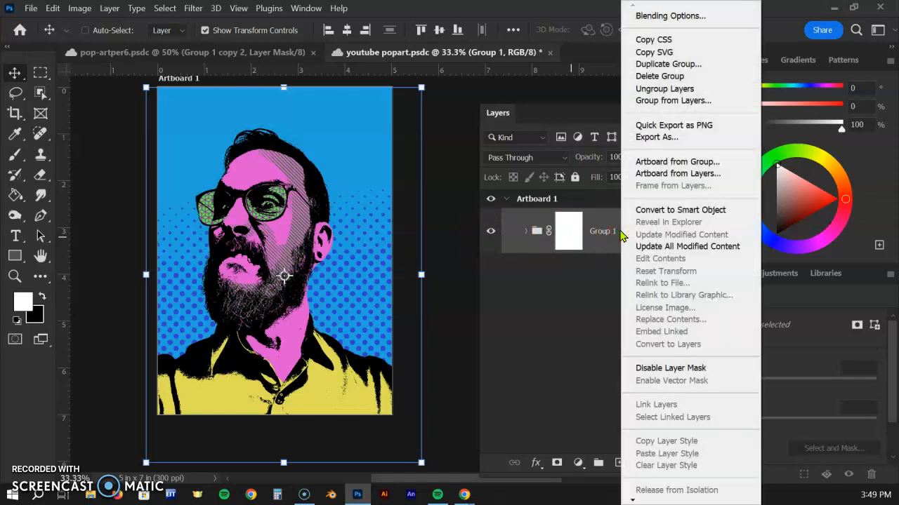
pyautogui.click(678, 68)
pyautogui.click(382, 139)
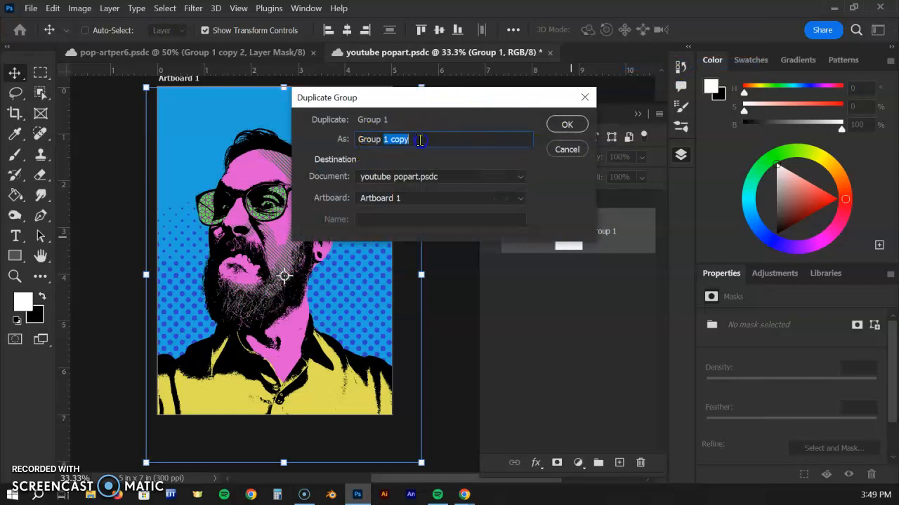
pyautogui.press('Return')
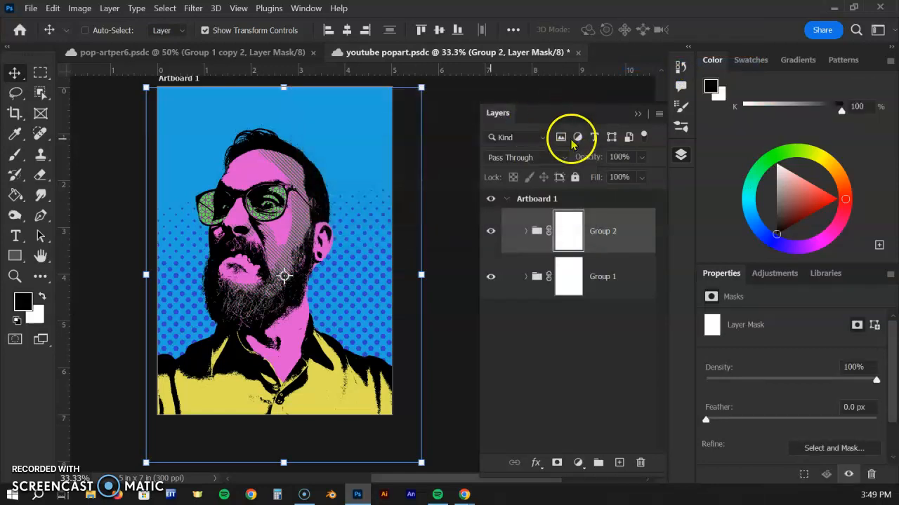
# Duplicate Group 2 within Artboard 1 and name the copy Group 3.
pyautogui.rightClick(629, 233)
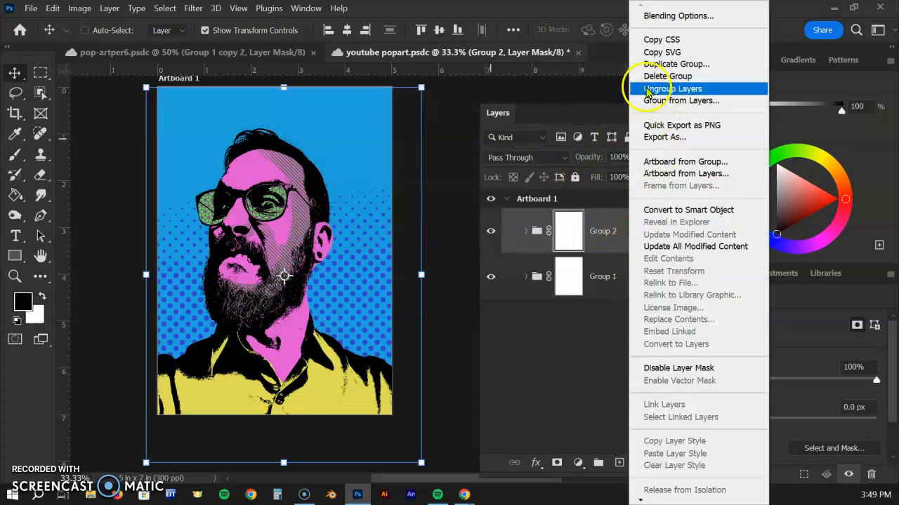
pyautogui.click(653, 64)
pyautogui.doubleClick(387, 137)
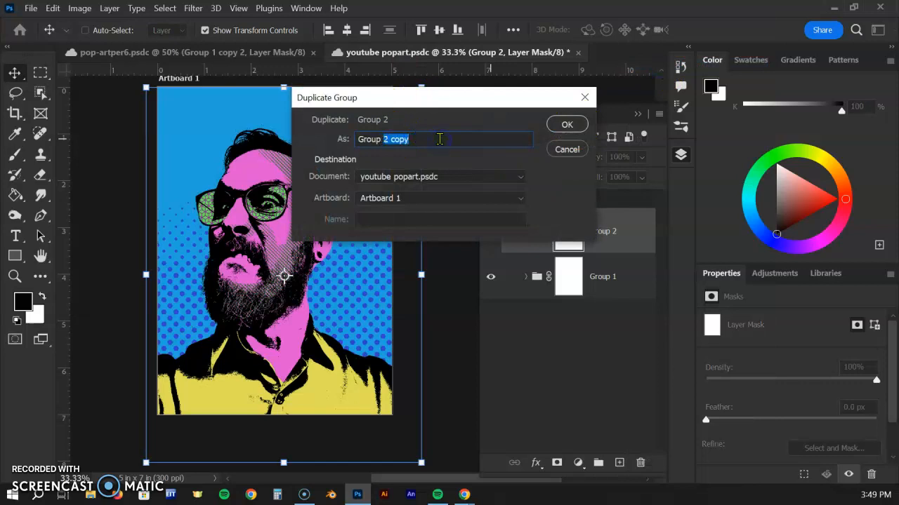
pyautogui.click(568, 124)
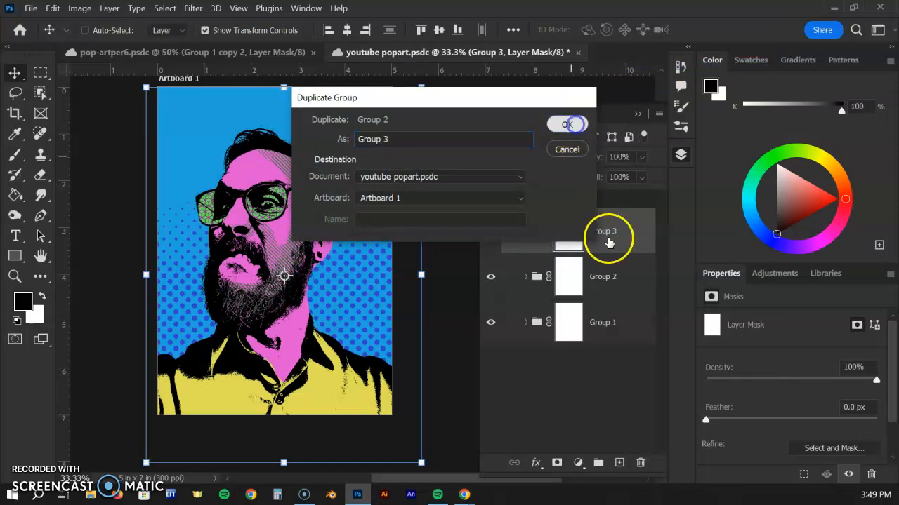
# Duplicate Group 3 within Artboard 1 and name the copy Group 4.
pyautogui.rightClick(614, 232)
pyautogui.click(664, 63)
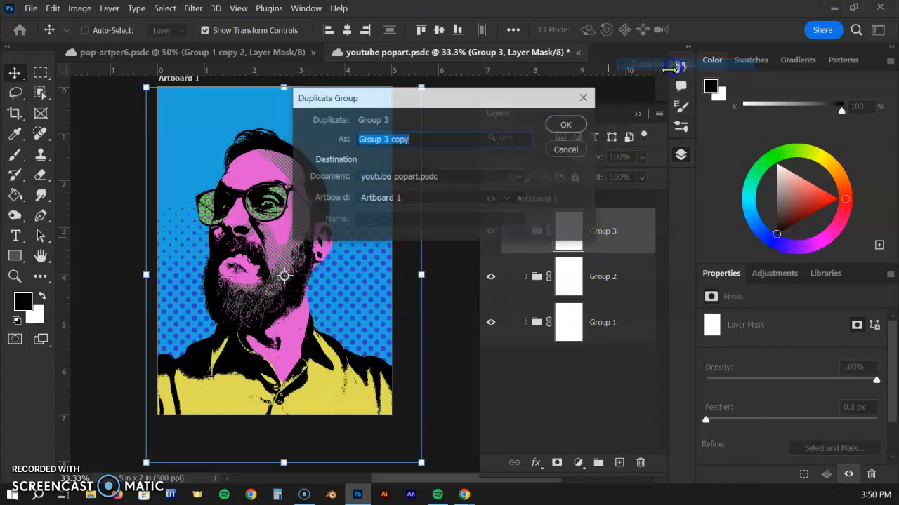
pyautogui.moveTo(382, 138); pyautogui.dragTo(455, 139)
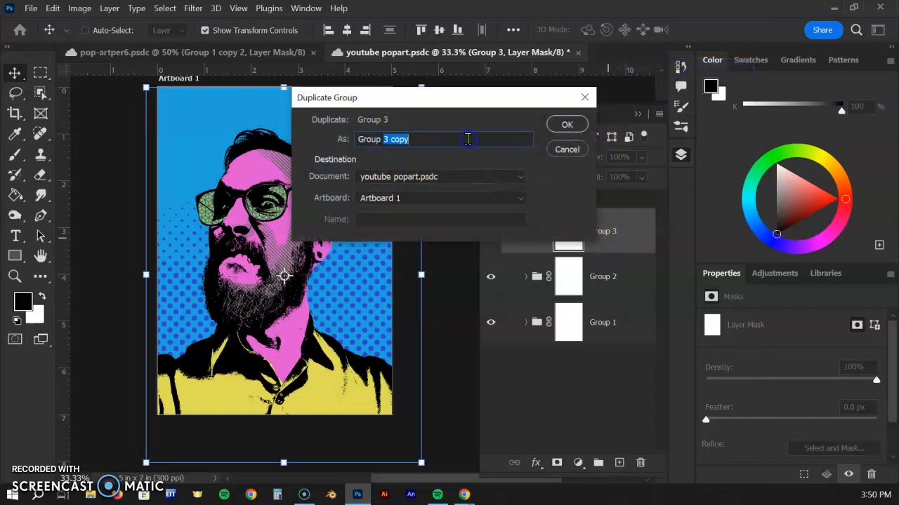
pyautogui.write('4')
pyautogui.click(567, 124)
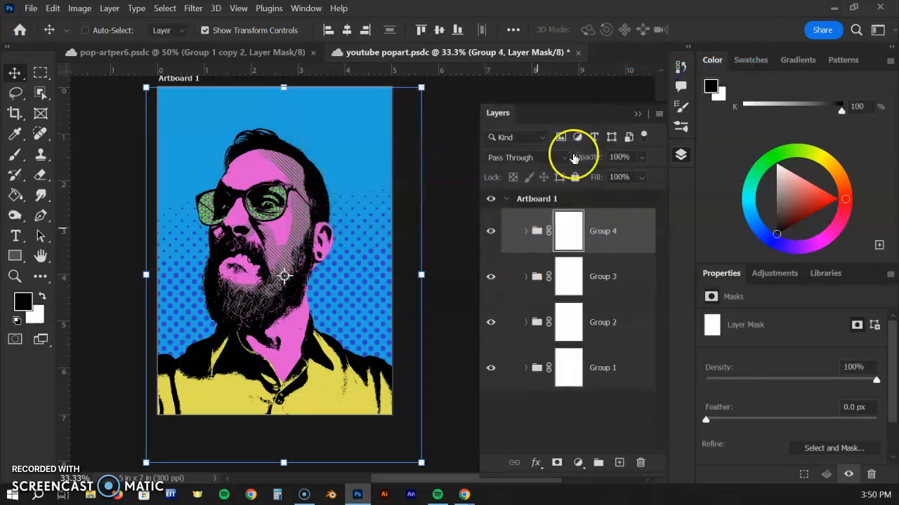
# Hide Group 4, Group 3 and Group 1, and make Group 2 the active group.
pyautogui.click(491, 276)
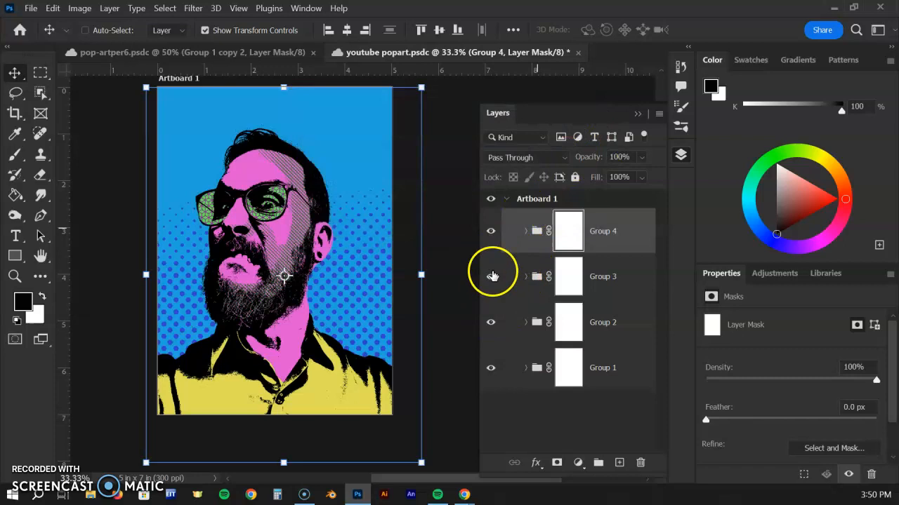
pyautogui.click(491, 231)
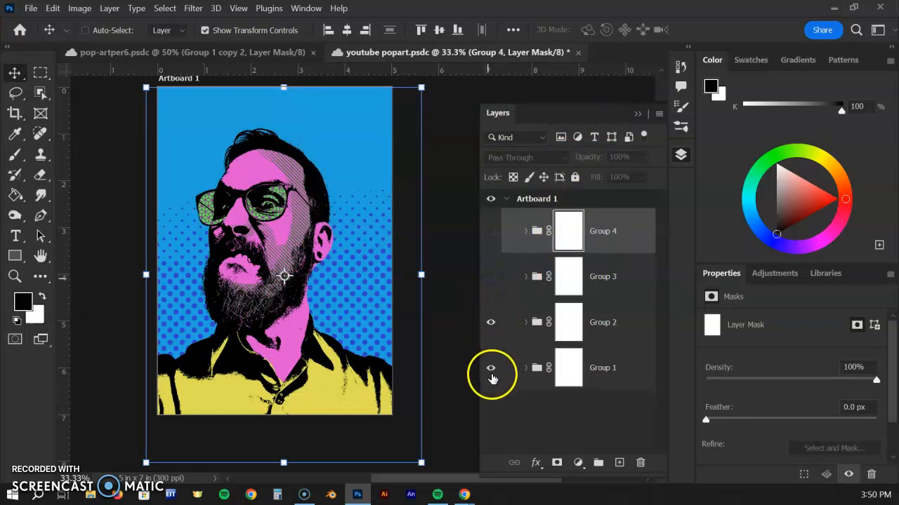
pyautogui.click(610, 325)
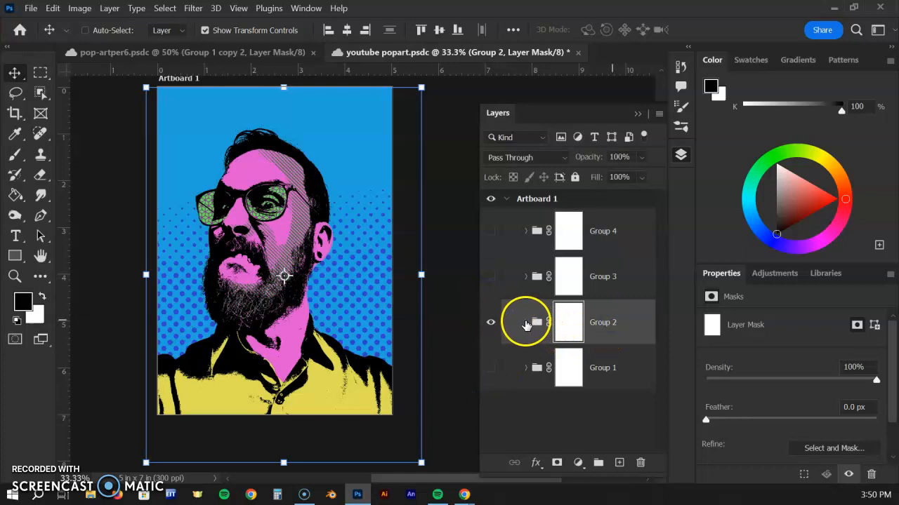
# Fill the face shape on Layer 3 of Group 2 with bright yellow (H 60, S 90, B 100) using the Paint Bucket.
pyautogui.click(525, 322)
pyautogui.scroll(-5, 640, 299)
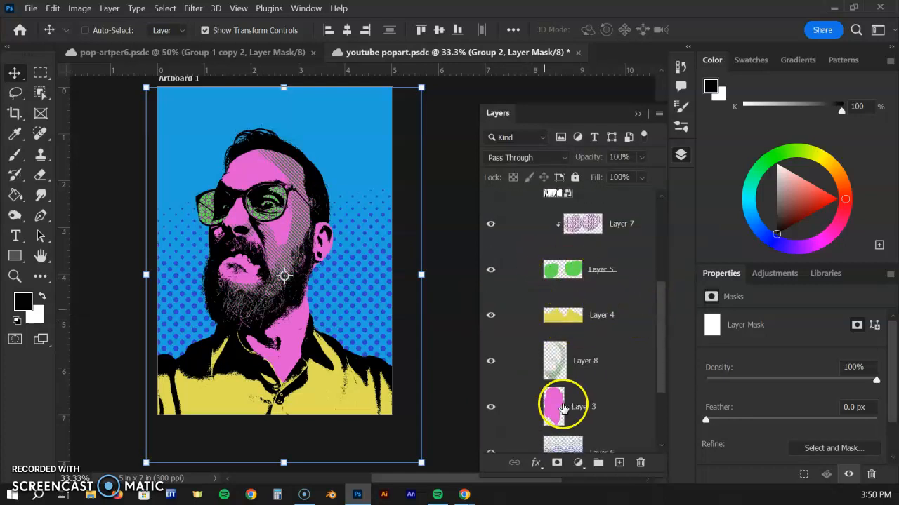
pyautogui.click(554, 401)
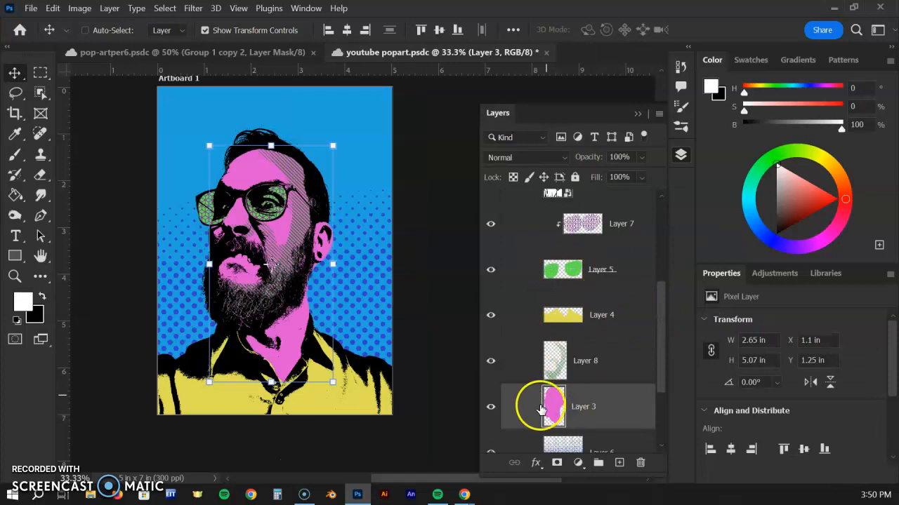
pyautogui.click(820, 157)
pyautogui.click(15, 196)
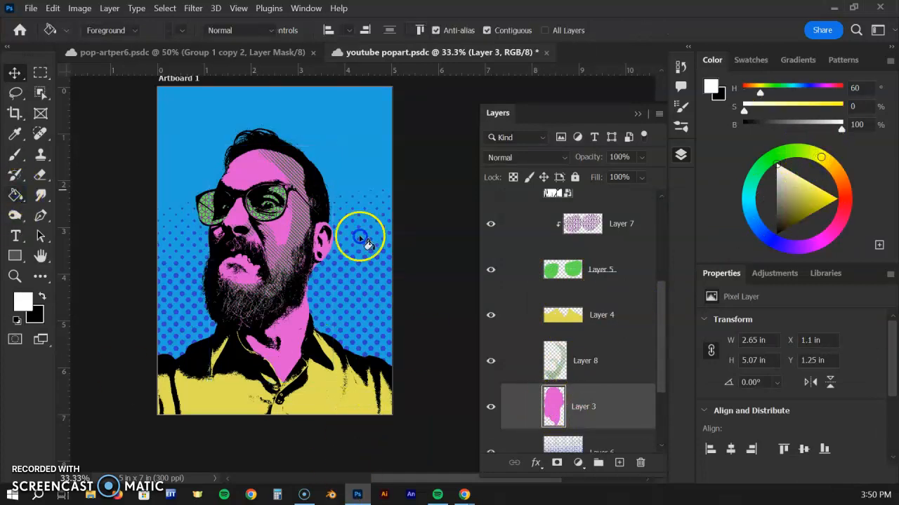
pyautogui.click(253, 163)
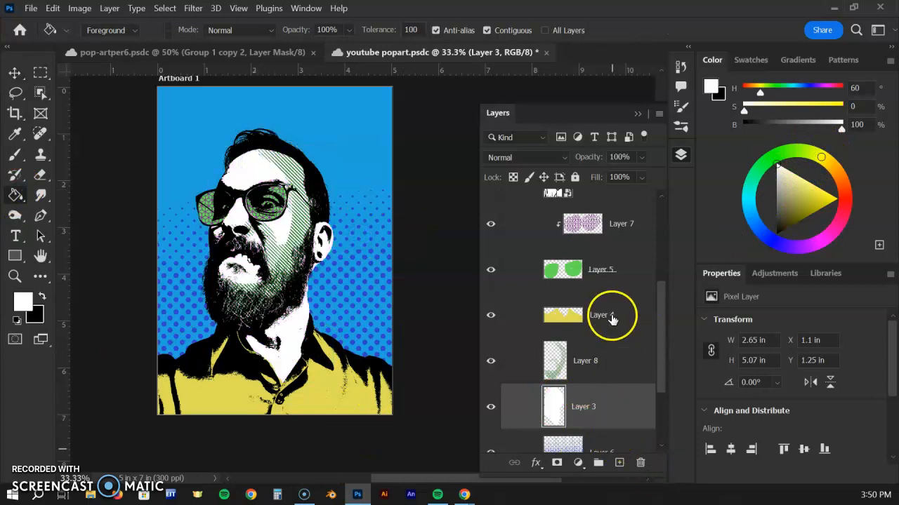
pyautogui.moveTo(800, 106); pyautogui.dragTo(832, 107)
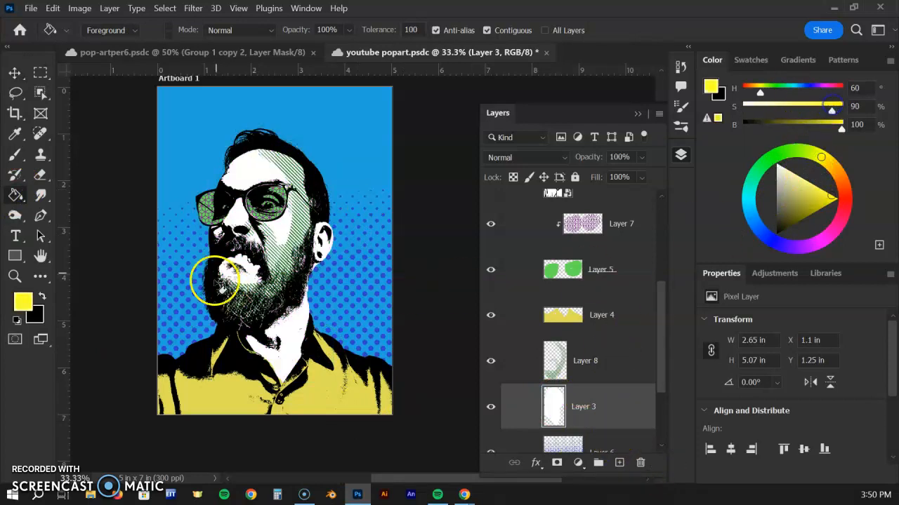
pyautogui.click(257, 160)
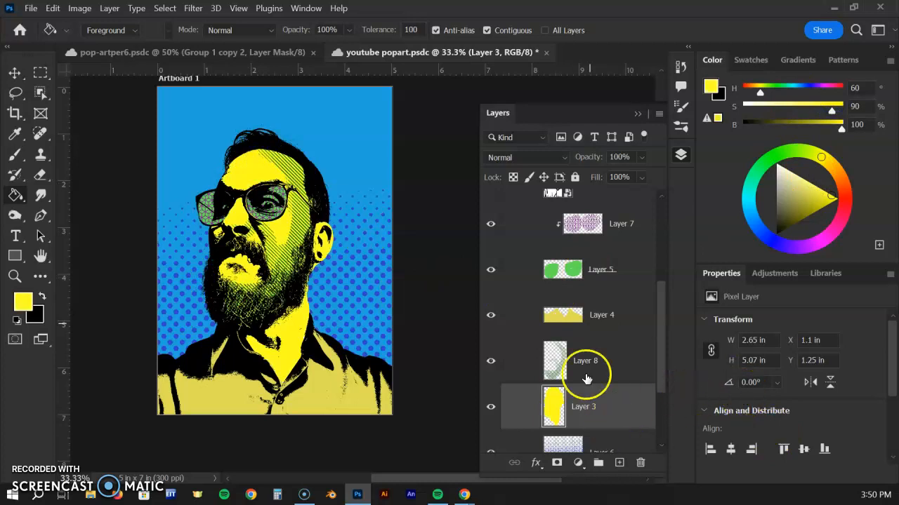
# Fill both sunglasses lenses on Layer 5 of Group 2 with blue (H 209, S 90, B 100).
pyautogui.click(589, 269)
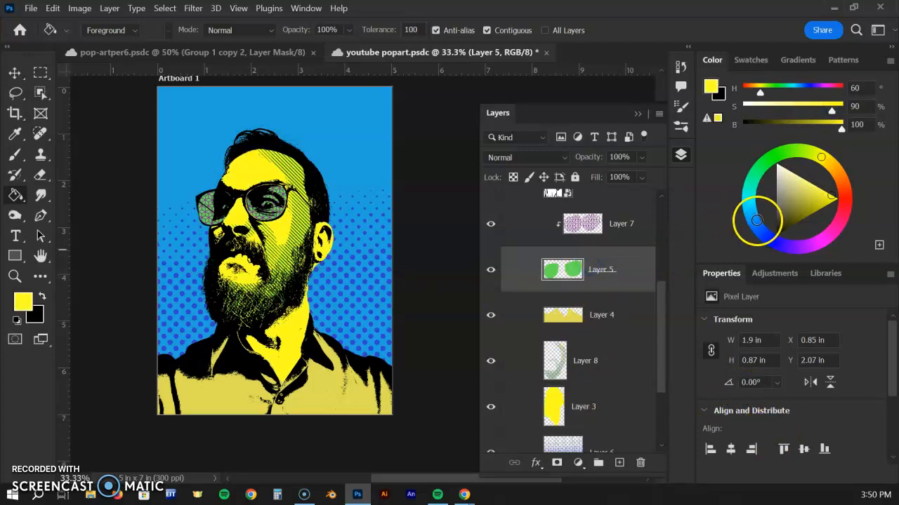
pyautogui.click(754, 222)
pyautogui.click(269, 205)
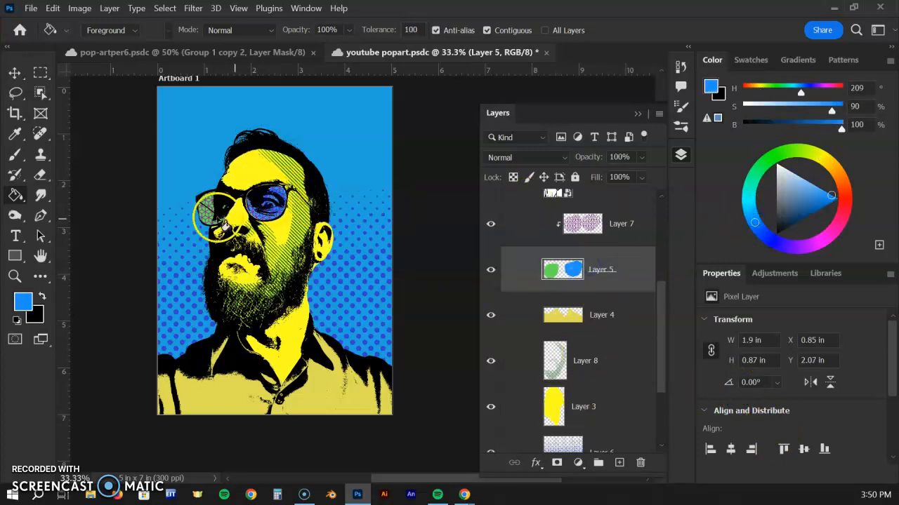
pyautogui.click(207, 208)
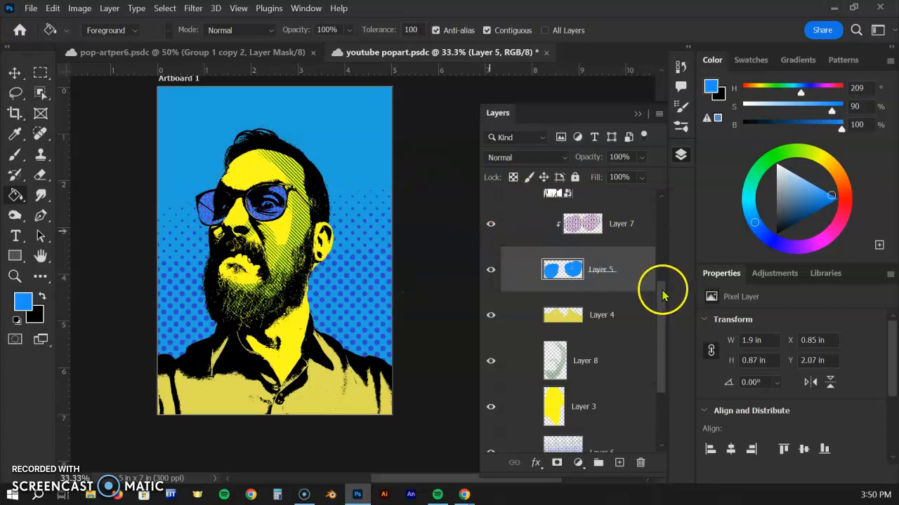
# Collapse Group 2 and make Group 4, Group 3 and Group 1 visible again.
pyautogui.moveTo(662, 299); pyautogui.dragTo(665, 234)
pyautogui.click(575, 288)
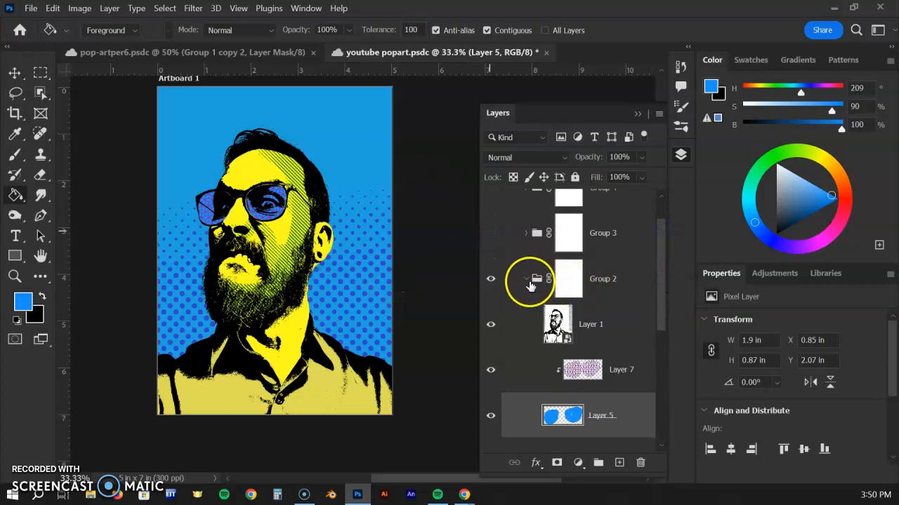
pyautogui.click(527, 278)
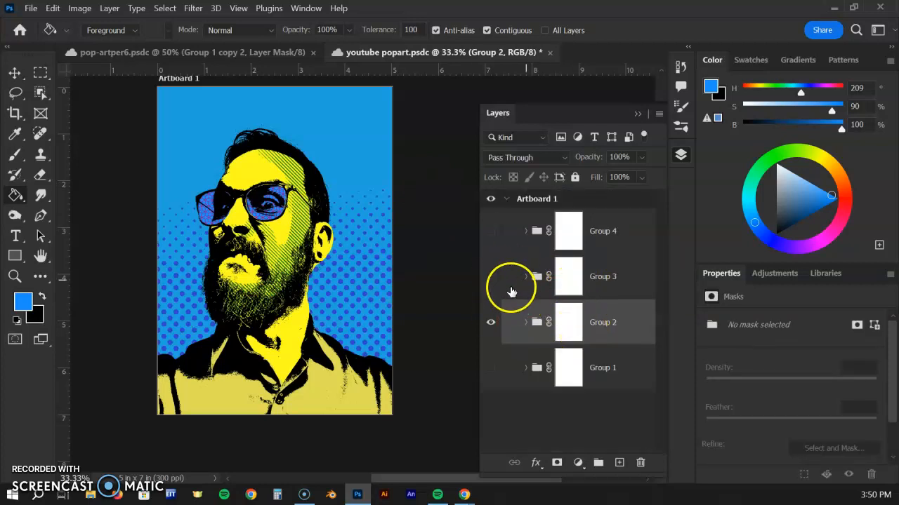
pyautogui.click(491, 277)
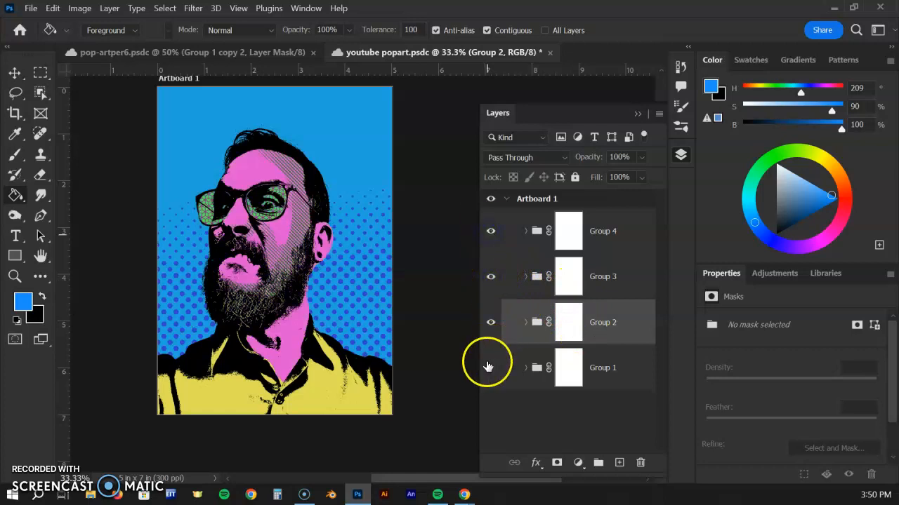
pyautogui.click(490, 277)
pyautogui.click(491, 277)
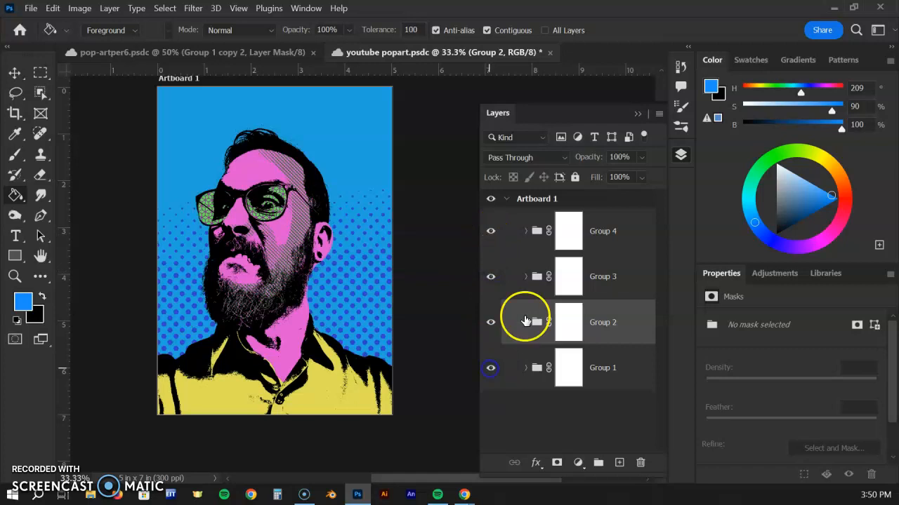
# Select all four groups in Artboard 1 and scale them together to 51% width and height with Free Transform.
pyautogui.click(620, 228)
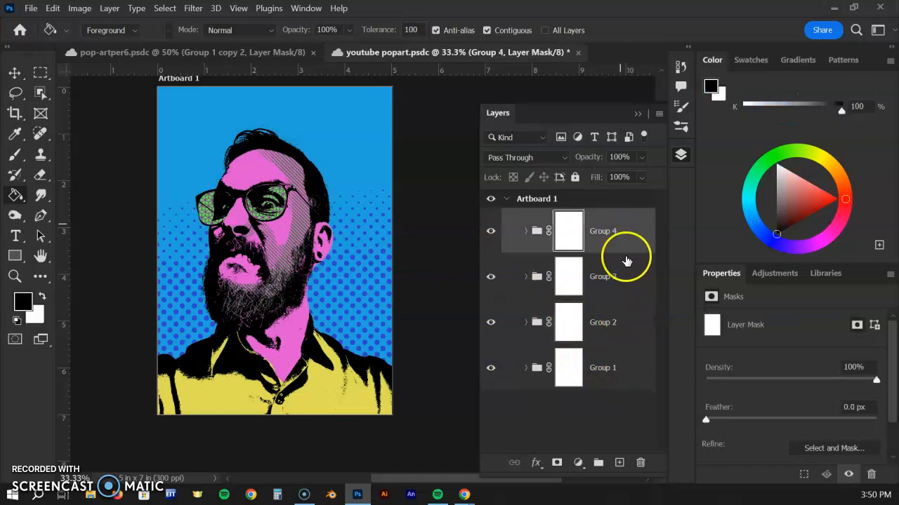
pyautogui.click(623, 231)
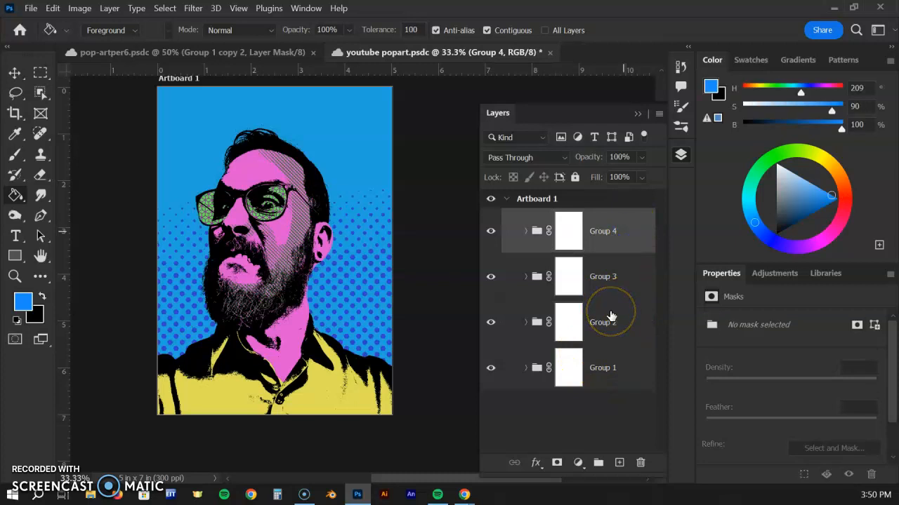
pyautogui.keyDown('shift'); pyautogui.click(609, 373); pyautogui.keyUp('shift')
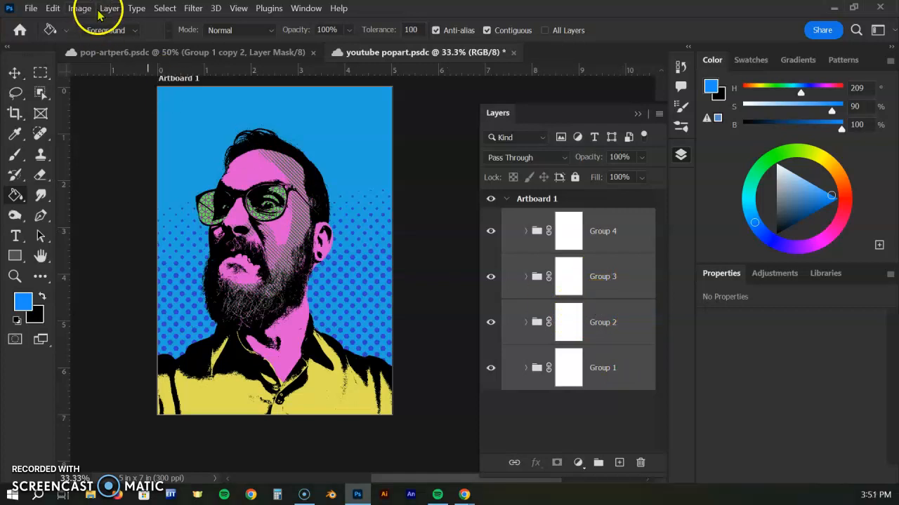
pyautogui.hotkey('ctrl', 't')
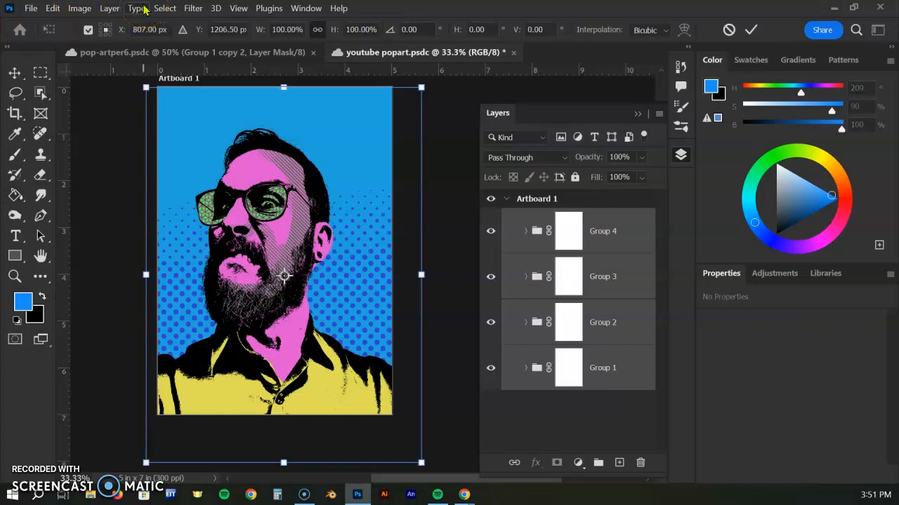
pyautogui.click(281, 29)
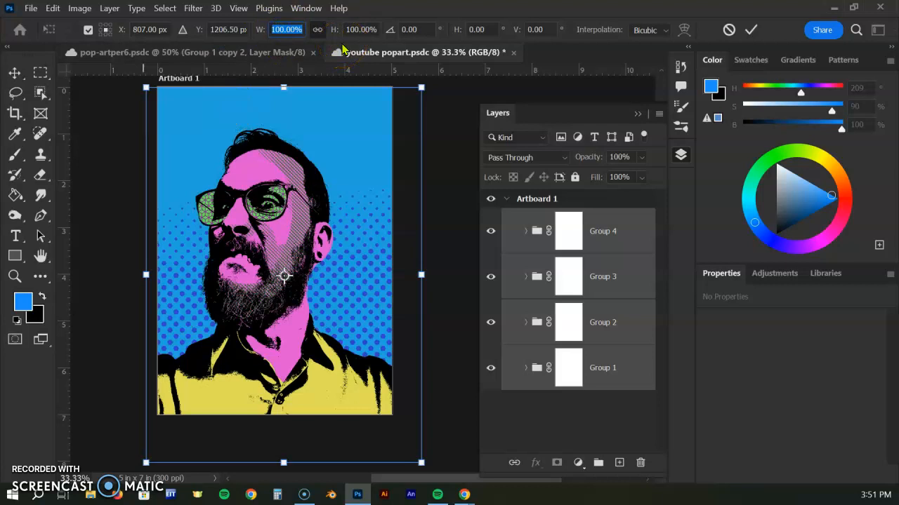
pyautogui.write('51')
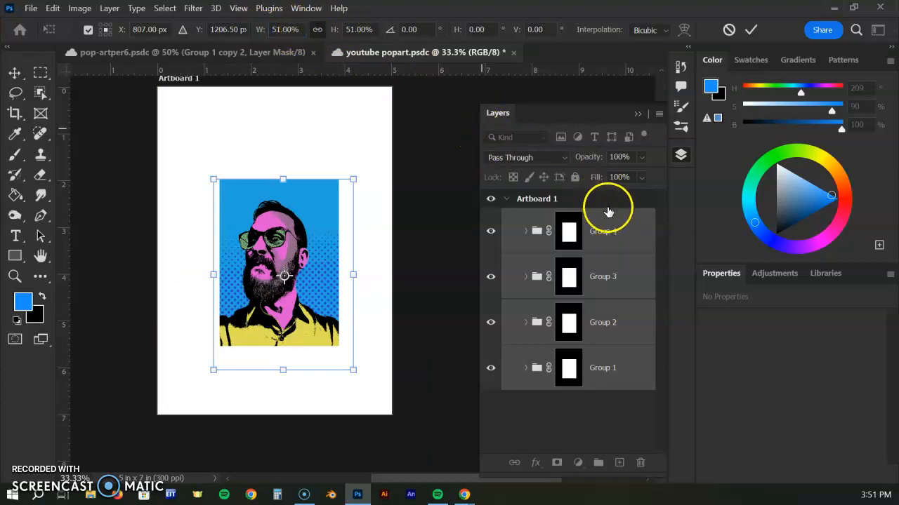
pyautogui.click(627, 251)
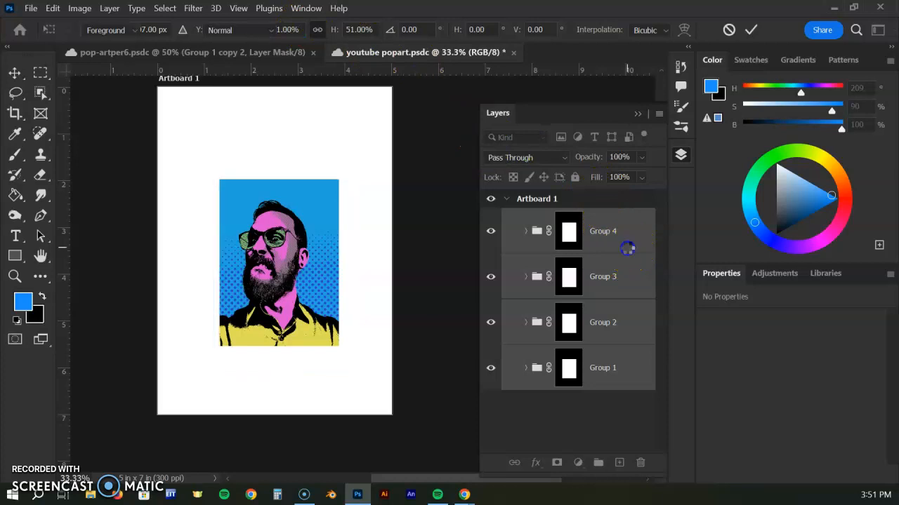
# Activate the Move tool with Auto-Select turned off.
pyautogui.click(15, 75)
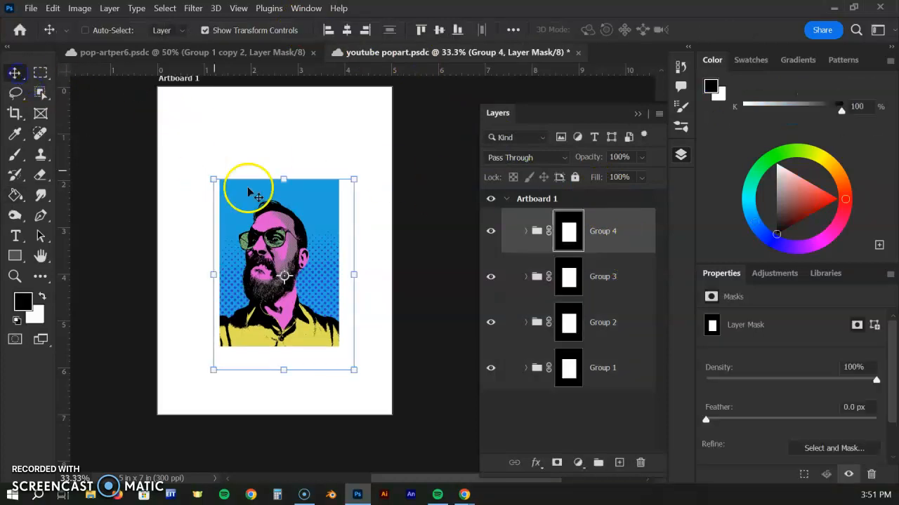
pyautogui.click(85, 30)
pyautogui.moveTo(281, 210)
pyautogui.mouseDown()
pyautogui.moveTo(257, 147)
pyautogui.moveTo(284, 245)
pyautogui.moveTo(290, 215)
pyautogui.mouseUp()
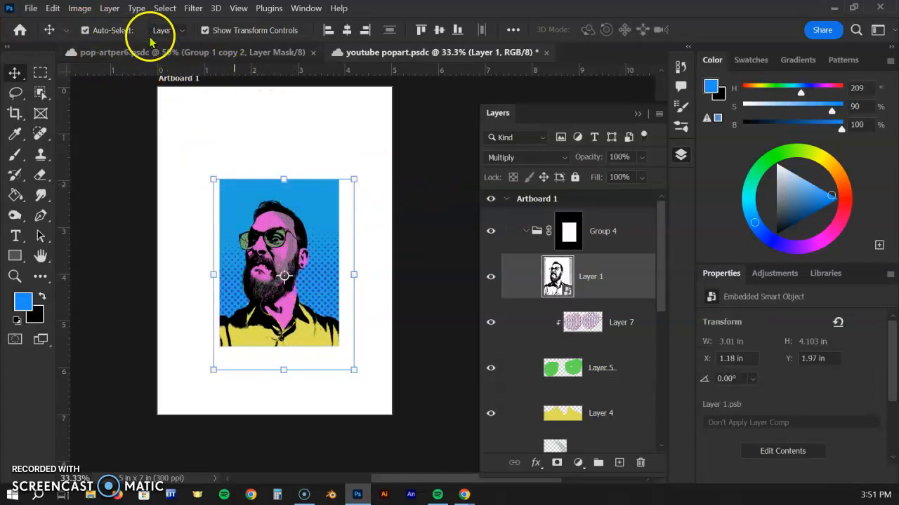
pyautogui.click(104, 33)
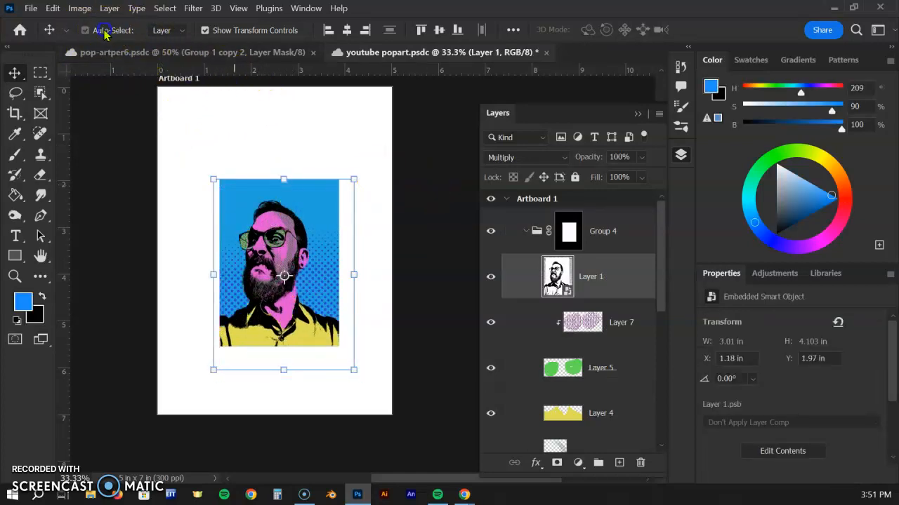
# Move Group 4 into the artboard's upper-left quarter and Group 3 into its upper-right quarter.
pyautogui.click(625, 219)
pyautogui.moveTo(327, 220); pyautogui.dragTo(256, 133)
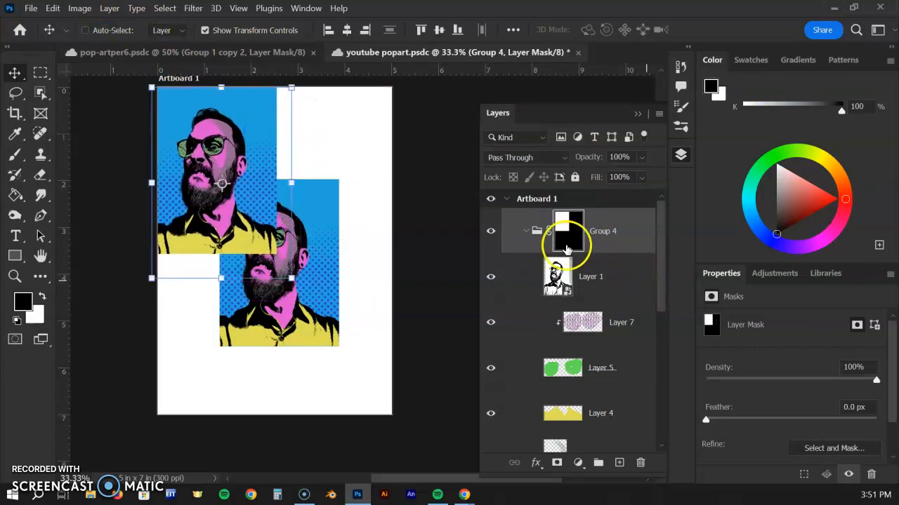
pyautogui.click(526, 232)
pyautogui.click(611, 280)
pyautogui.moveTo(320, 241); pyautogui.dragTo(371, 152)
# Move Group 2 into the artboard's lower-left quarter and Group 1 into its lower-right quarter.
pyautogui.click(603, 322)
pyautogui.moveTo(330, 302); pyautogui.dragTo(266, 363)
pyautogui.moveTo(260, 363); pyautogui.dragTo(261, 365)
pyautogui.click(622, 367)
pyautogui.moveTo(311, 302); pyautogui.dragTo(362, 380)
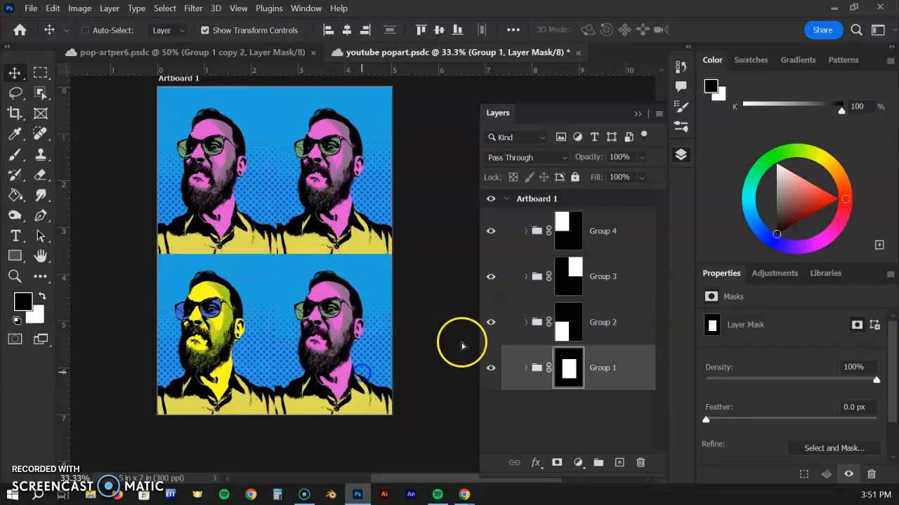